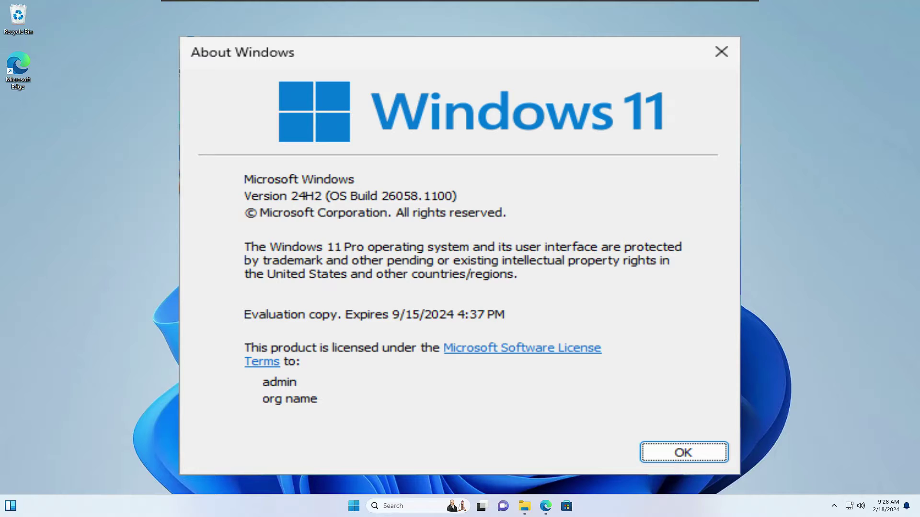
Step: Close the About Windows box that reports version 24H2, OS Build 26058.1100
key(Return)
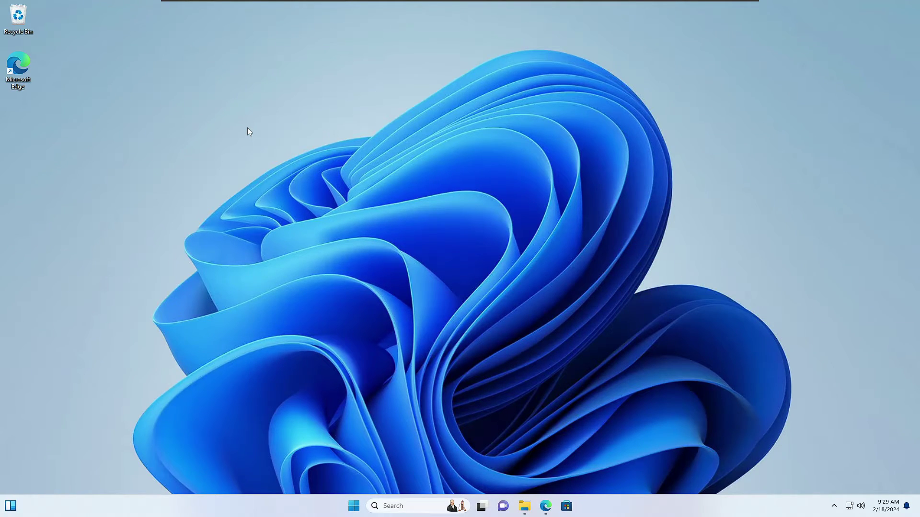
Step: Leave full screen and browse the channel's membership tiers from $6.99 to the $24.99 King Members perks
key(Escape)
scroll(460, 259, down, 3)
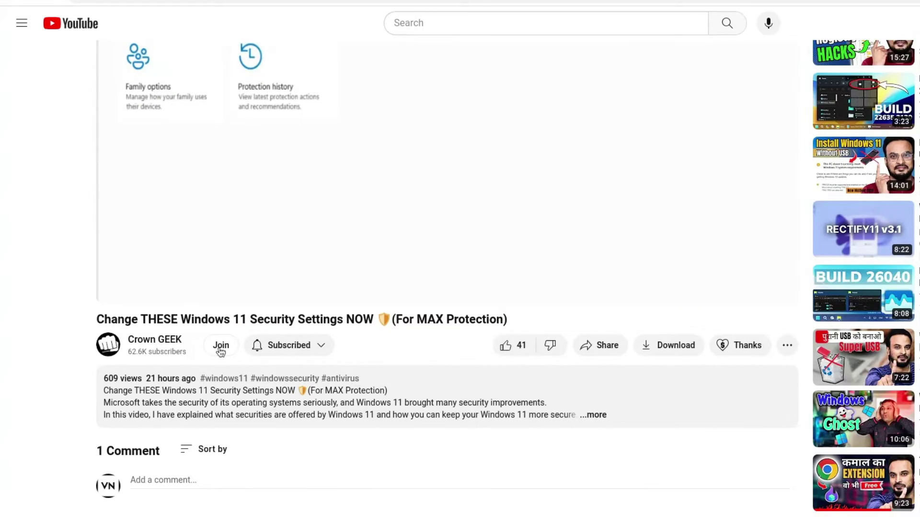
click(220, 345)
click(453, 355)
click(447, 403)
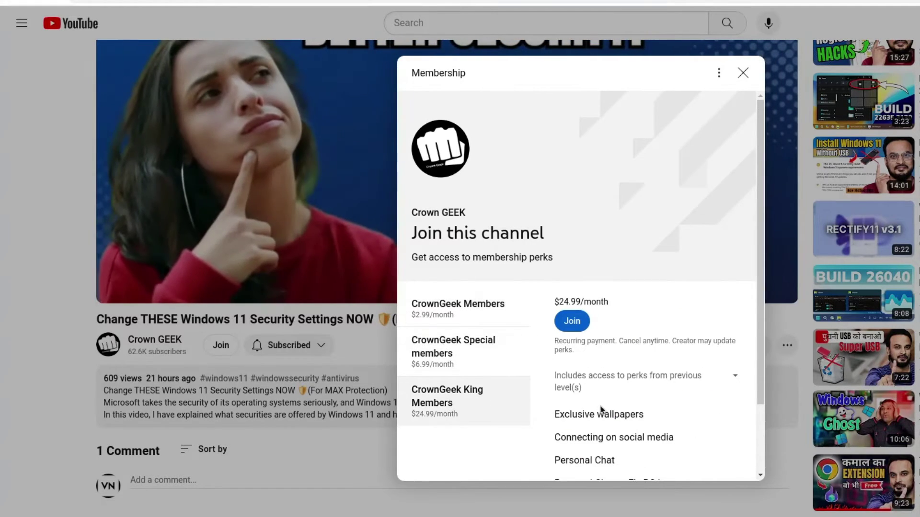
scroll(555, 376, down, 2)
drag(555, 376, 707, 400)
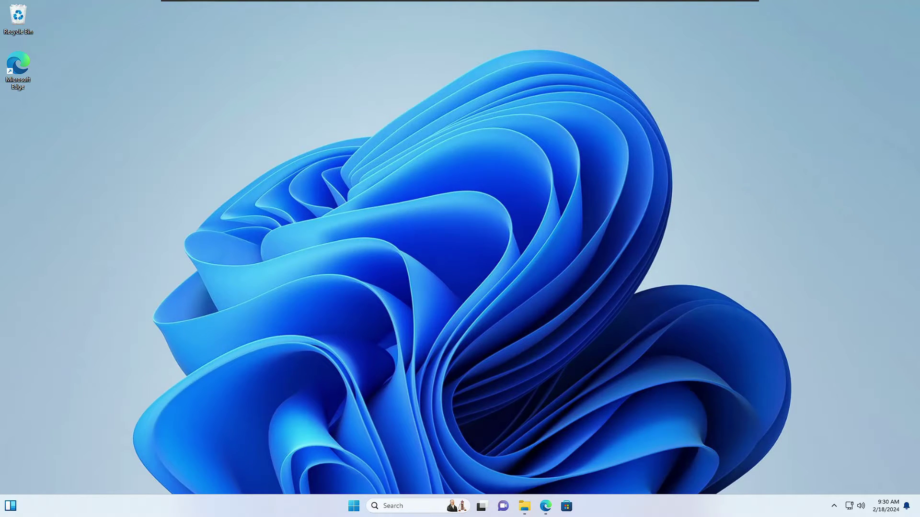
Step: Run winver from Windows search to check the current Windows version
key(super)
text(winver)
key(Return)
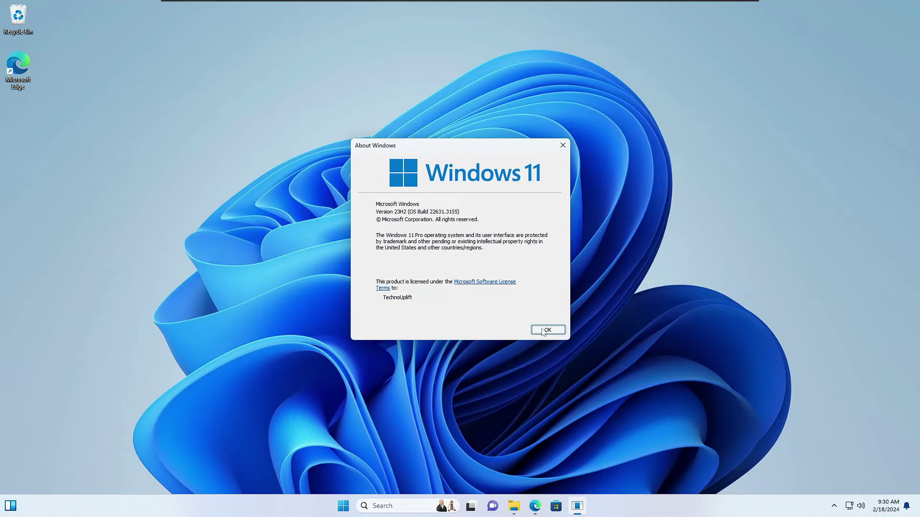
Step: Close About Windows and open Settings to the Windows Update page listing two pending updates
click(547, 330)
right_click(357, 508)
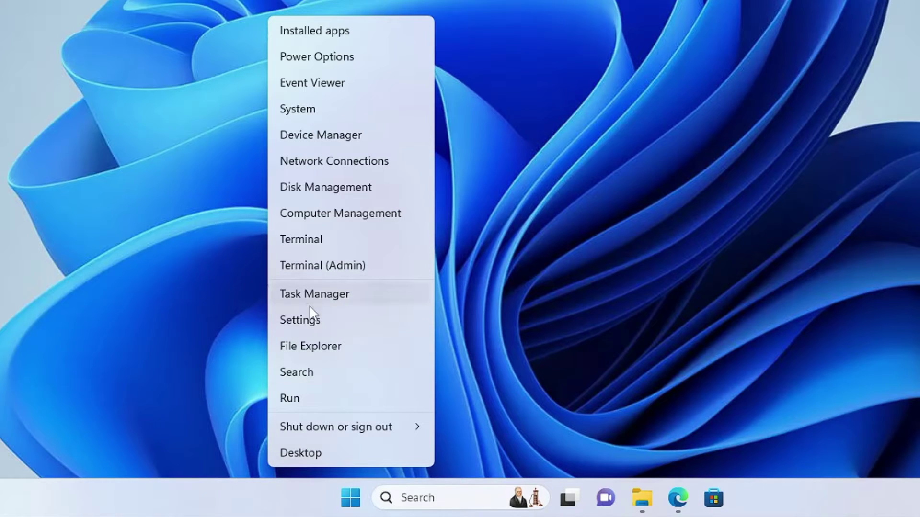
click(331, 391)
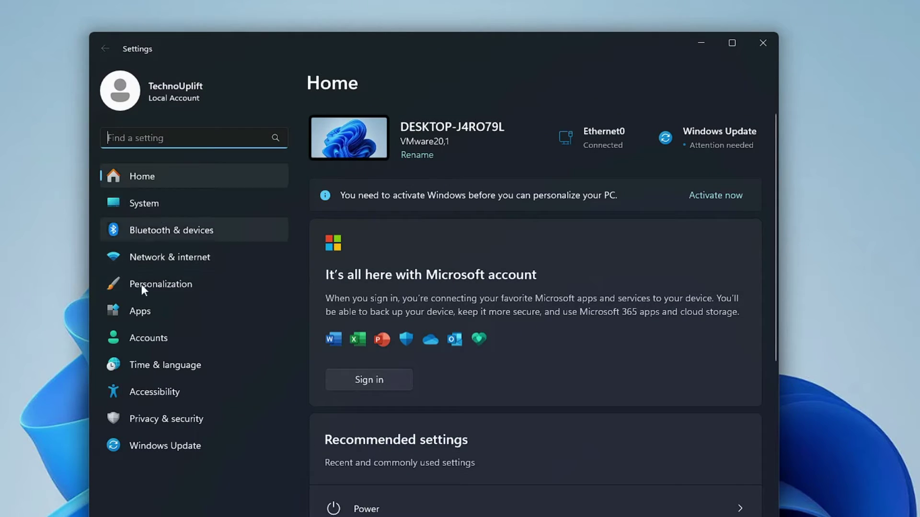
click(167, 446)
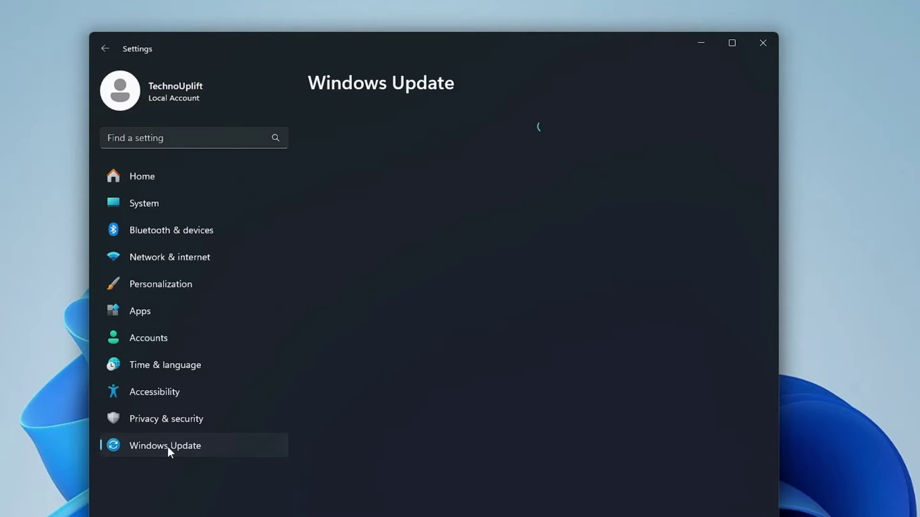
scroll(390, 351, down, 1)
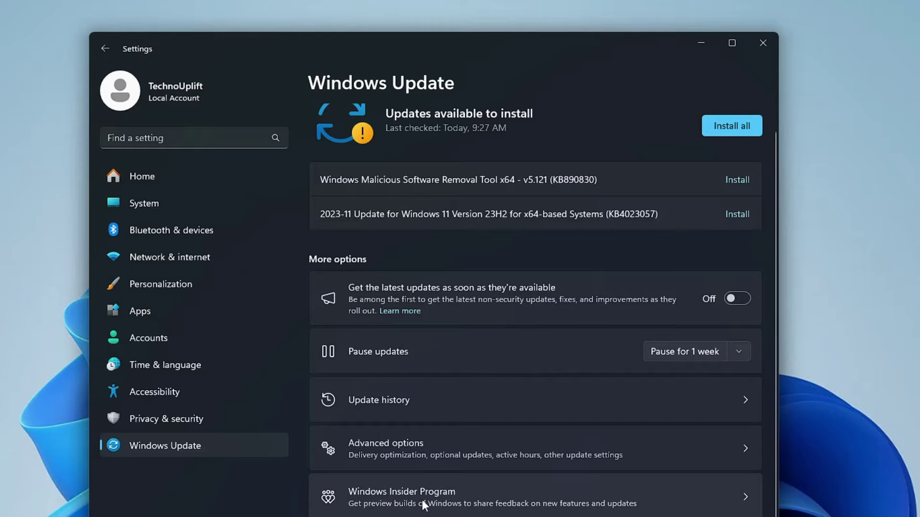
Step: Start joining the Windows Insider Program and choose to link a Microsoft account
click(737, 493)
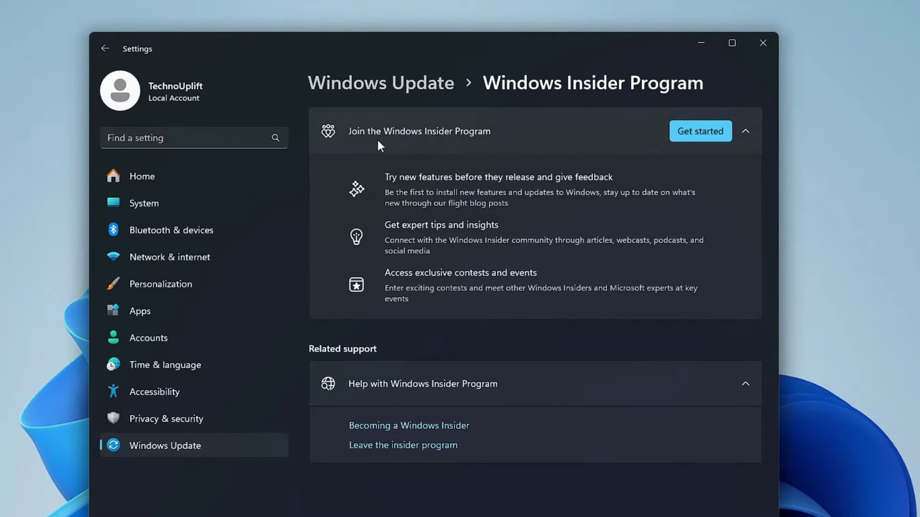
click(691, 134)
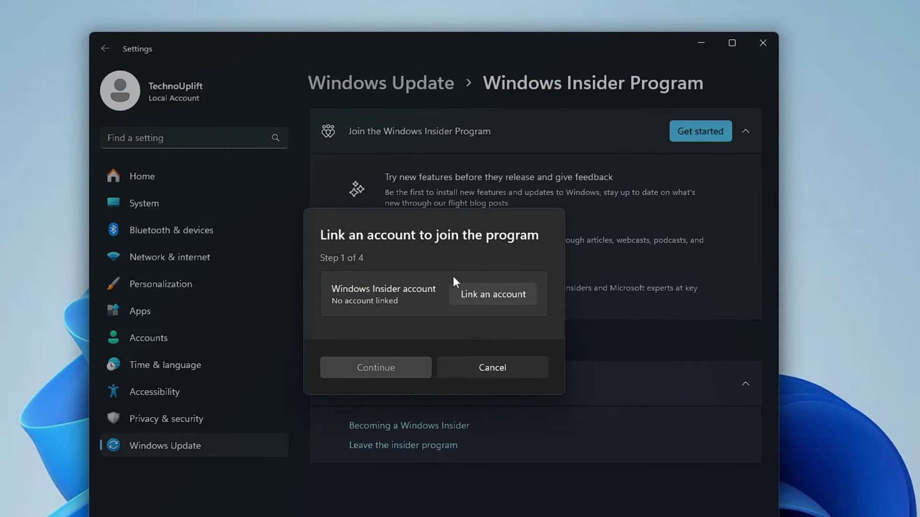
click(493, 295)
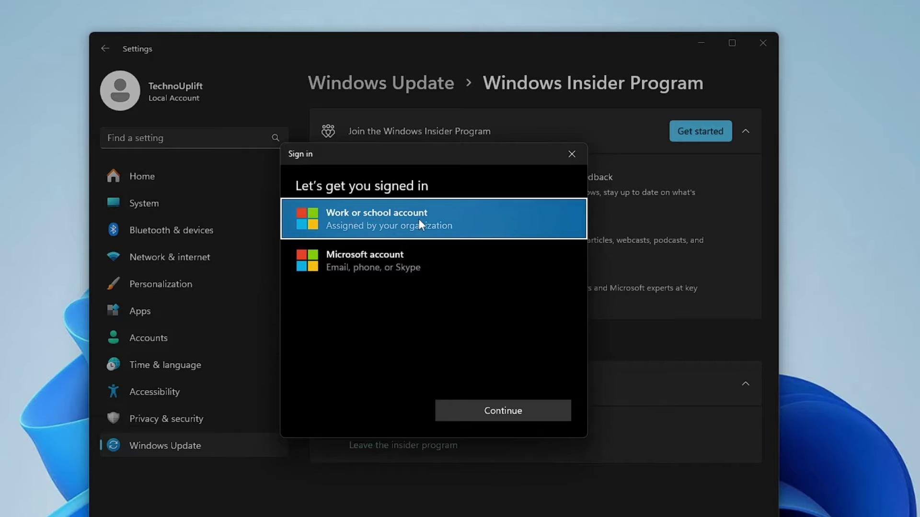
click(370, 257)
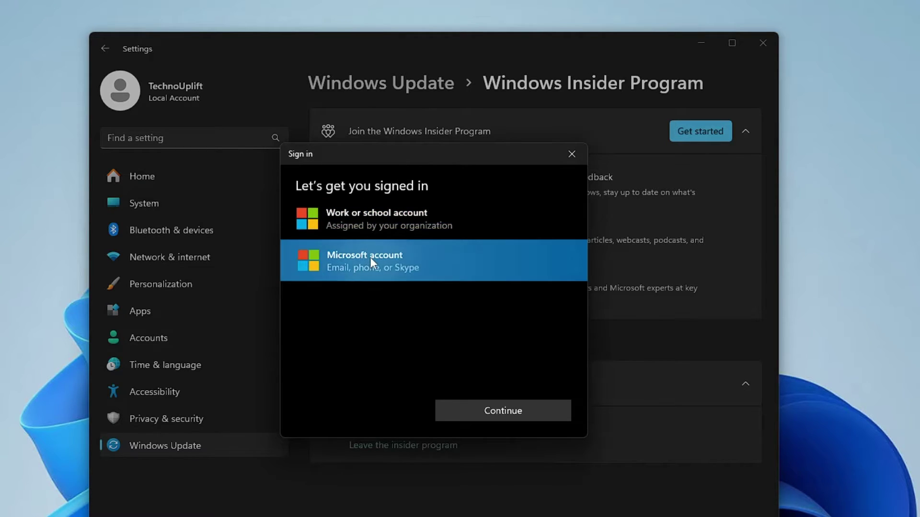
click(512, 415)
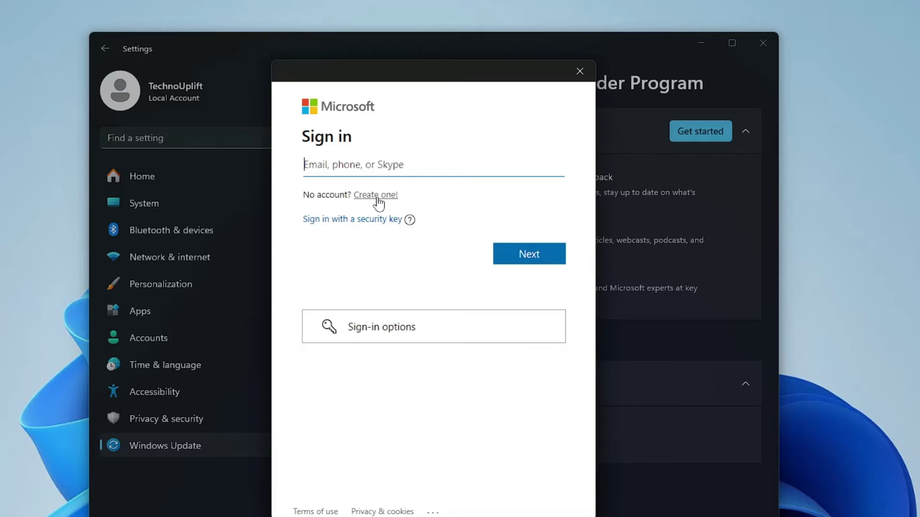
Step: Sign in with the Microsoft account's e-mail address and password
click(549, 261)
text(******)
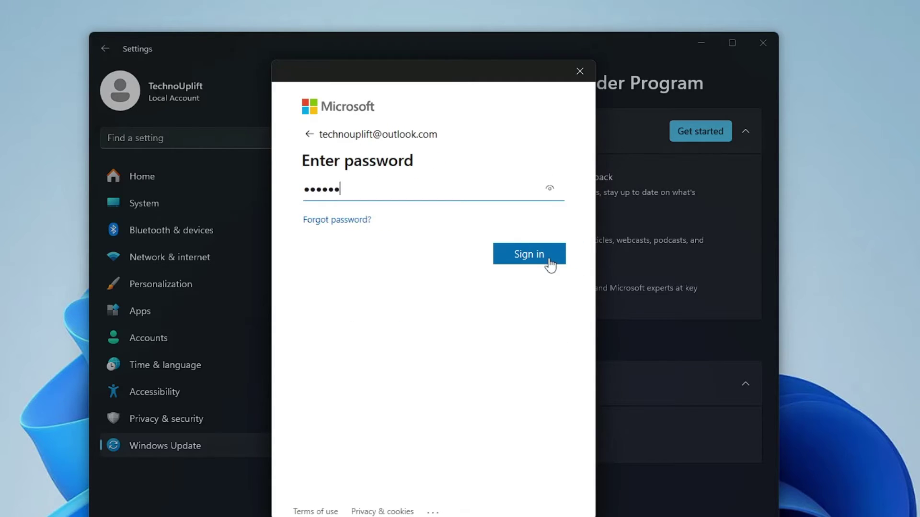
click(549, 259)
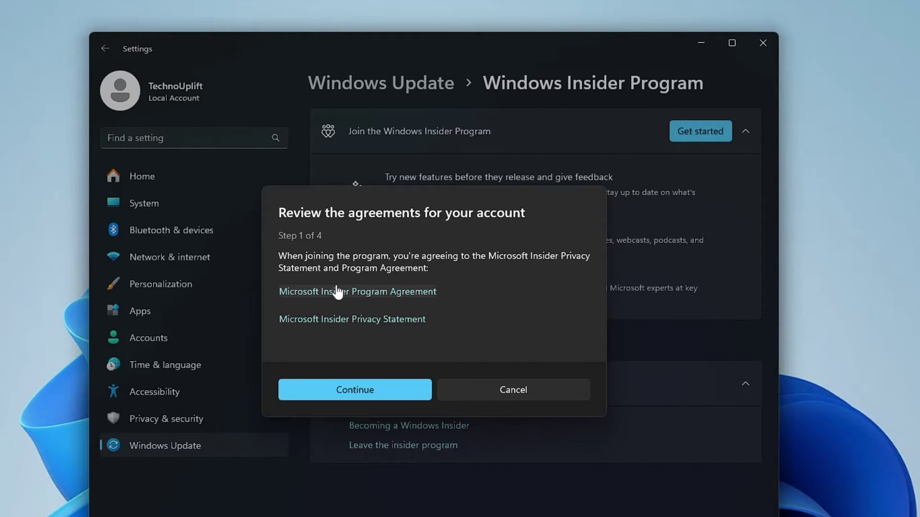
Step: Accept the Insider agreements, choose the Dev Channel, and confirm through to the restart step
click(361, 392)
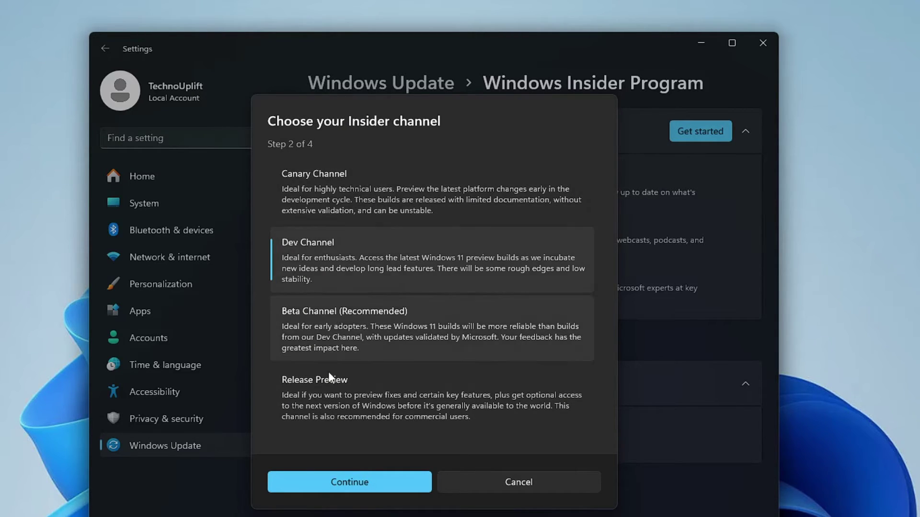
click(317, 255)
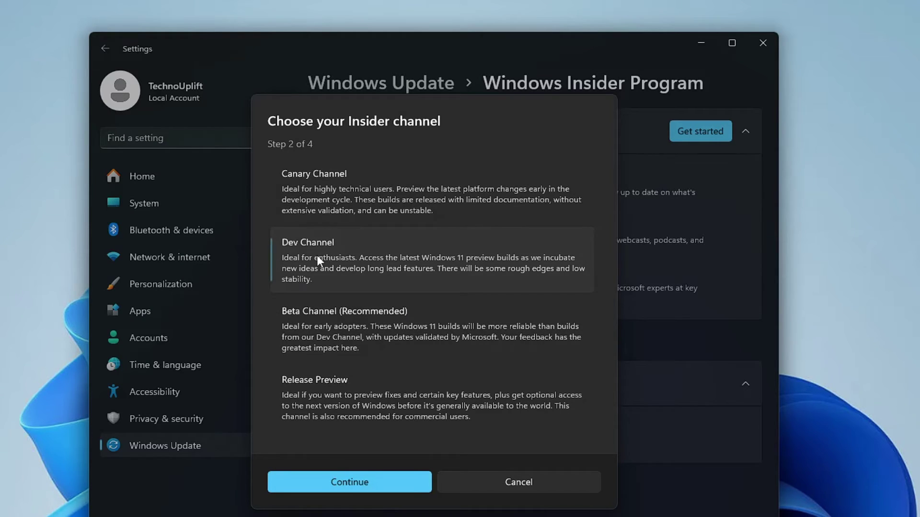
click(369, 484)
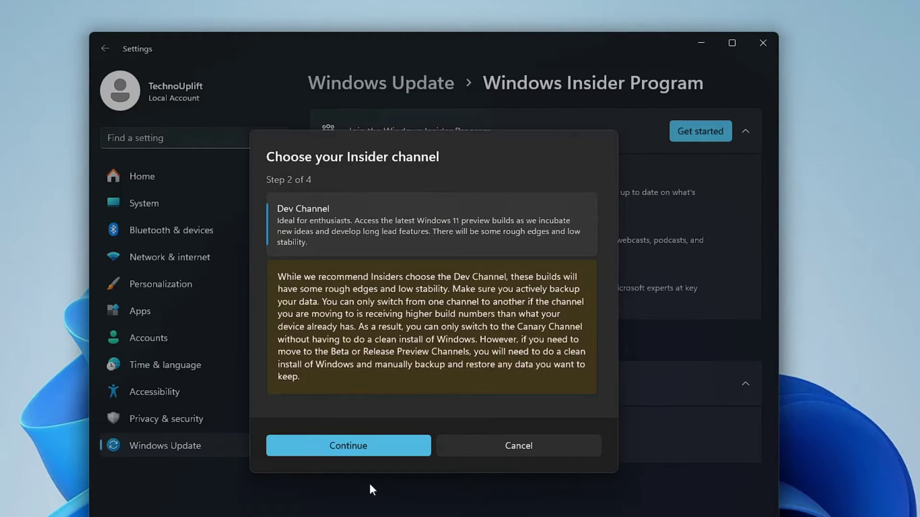
click(369, 447)
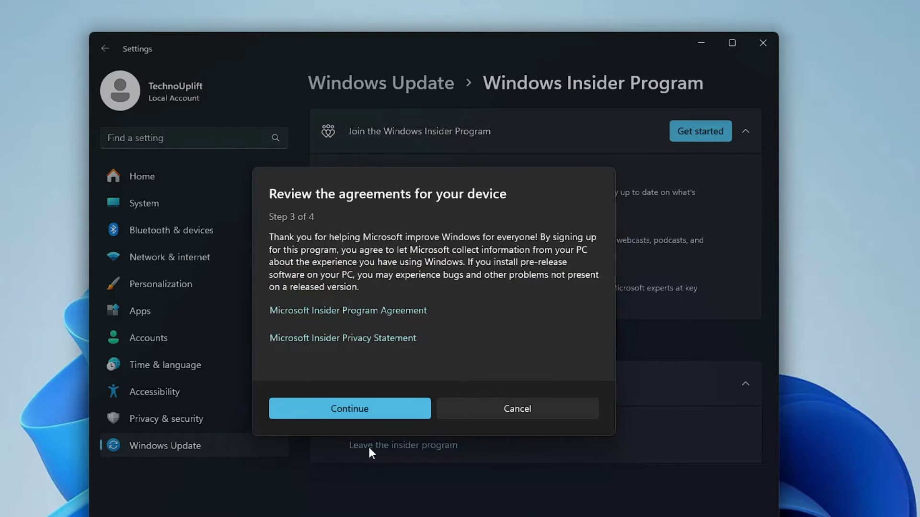
click(366, 408)
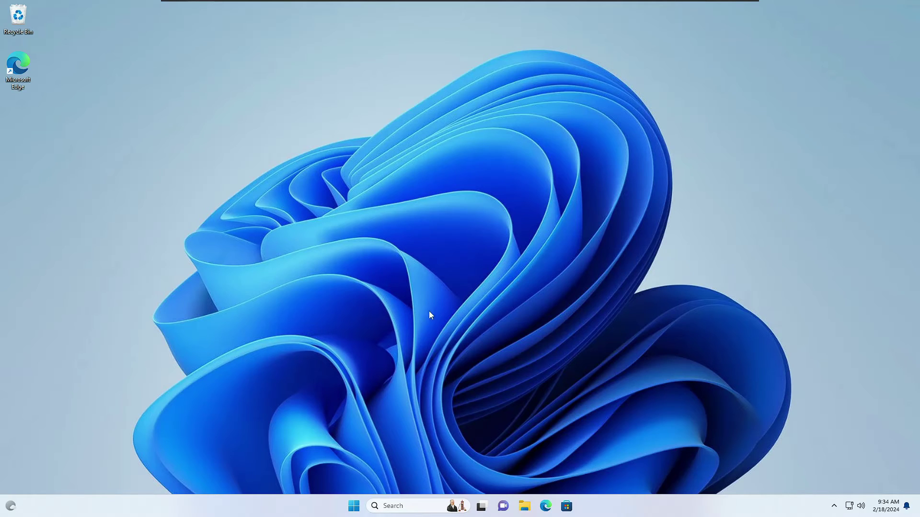
Step: Open Settings to Windows Update and install all available updates
right_click(354, 508)
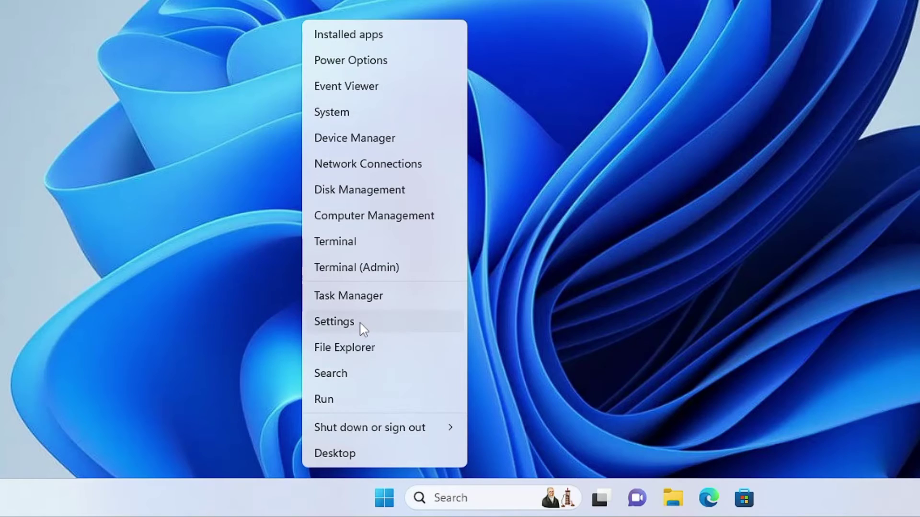
click(361, 322)
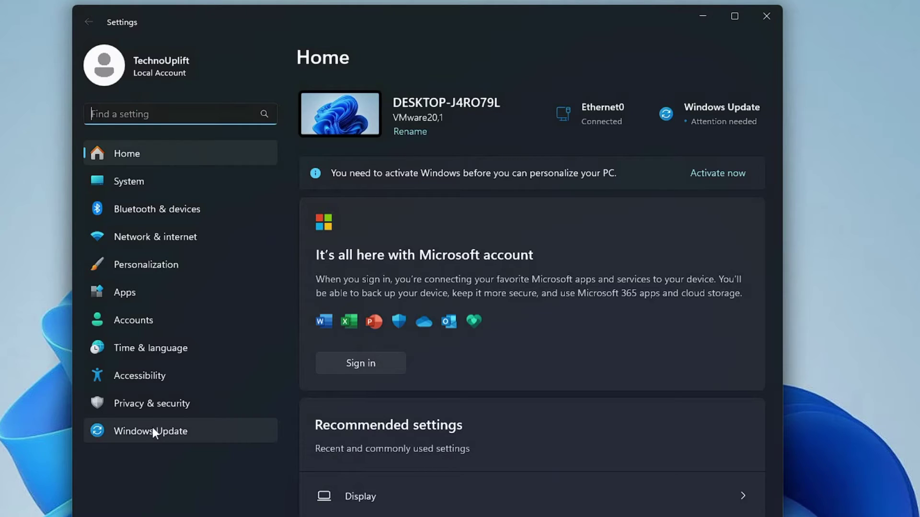
click(153, 428)
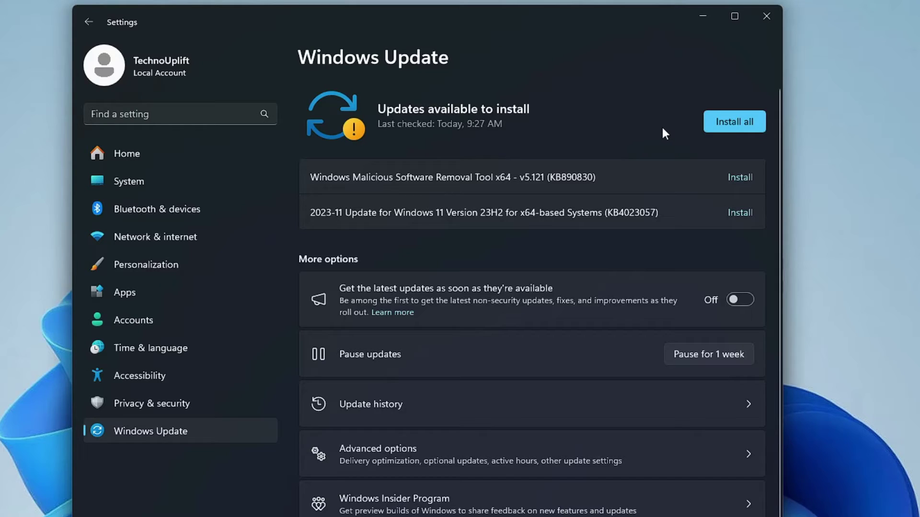
click(724, 120)
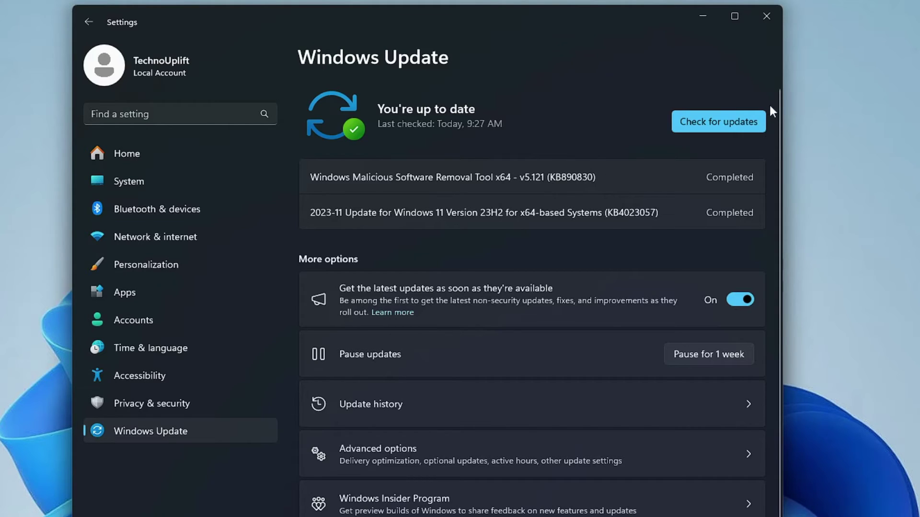
Step: Check for updates again to fetch and install Insider Preview build 26058
click(719, 127)
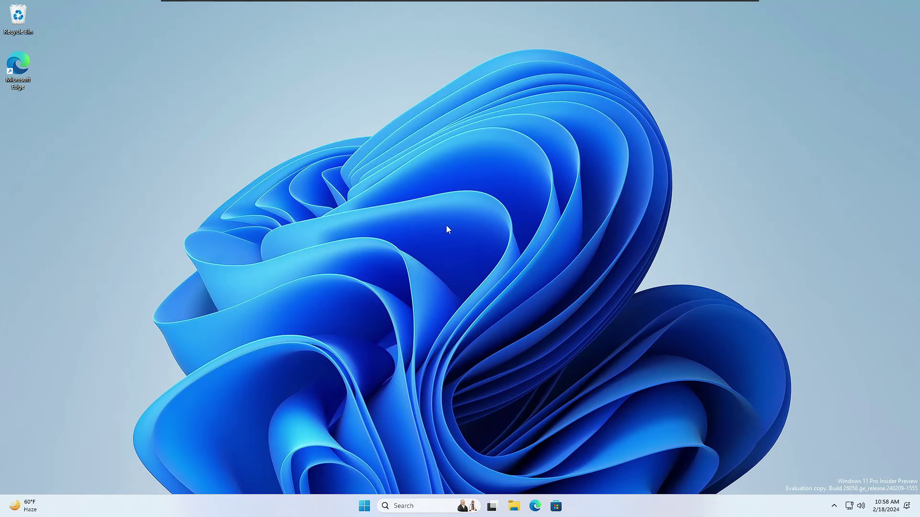
click(416, 506)
text(winver)
key(Return)
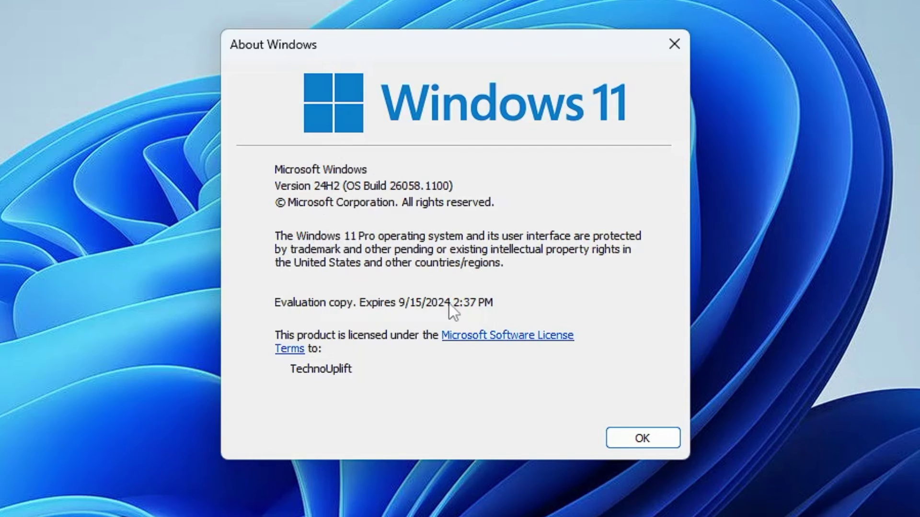
click(617, 437)
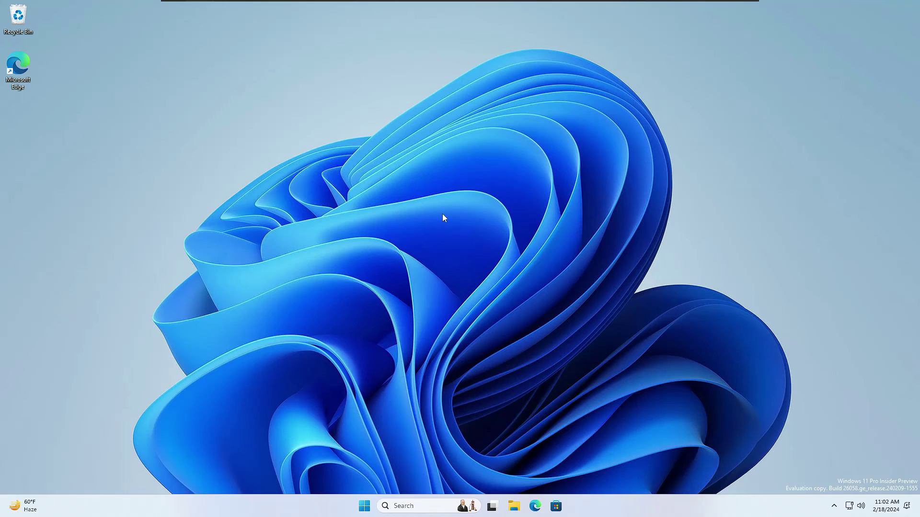
Step: In Settings > System > For developers, toggle Enable sudo and decline the prompt so it stays off
right_click(364, 506)
click(355, 405)
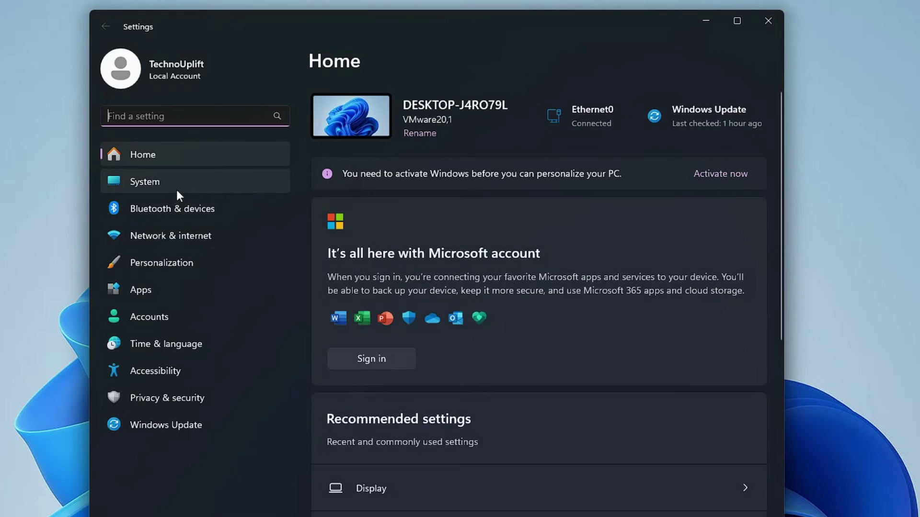
click(176, 188)
scroll(453, 378, down, 5)
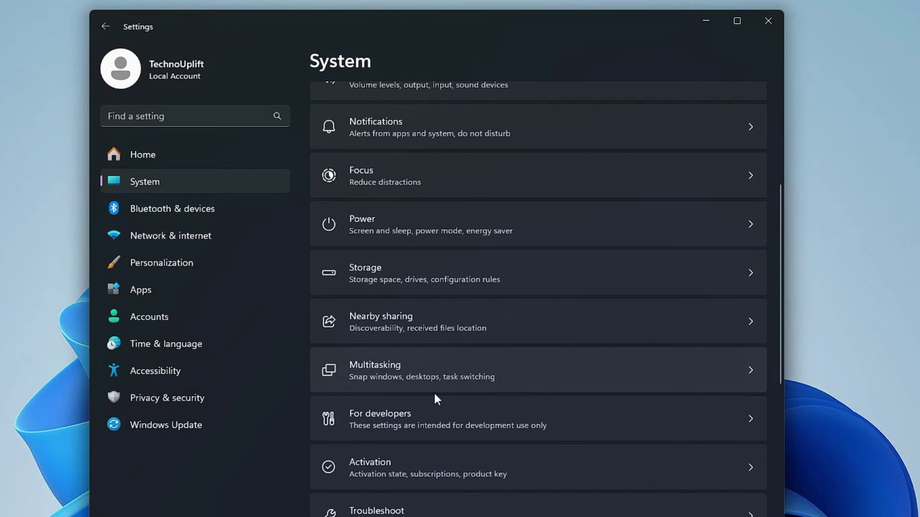
click(384, 420)
scroll(378, 392, down, 2)
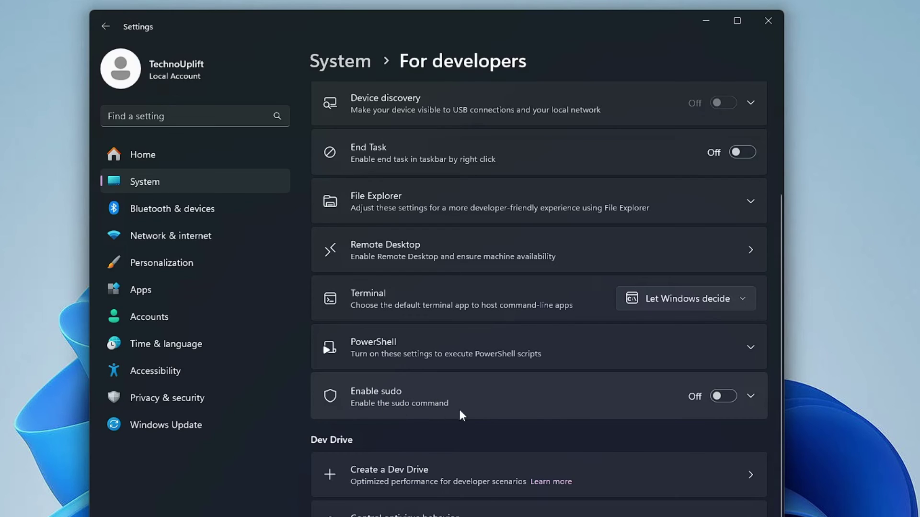
click(723, 396)
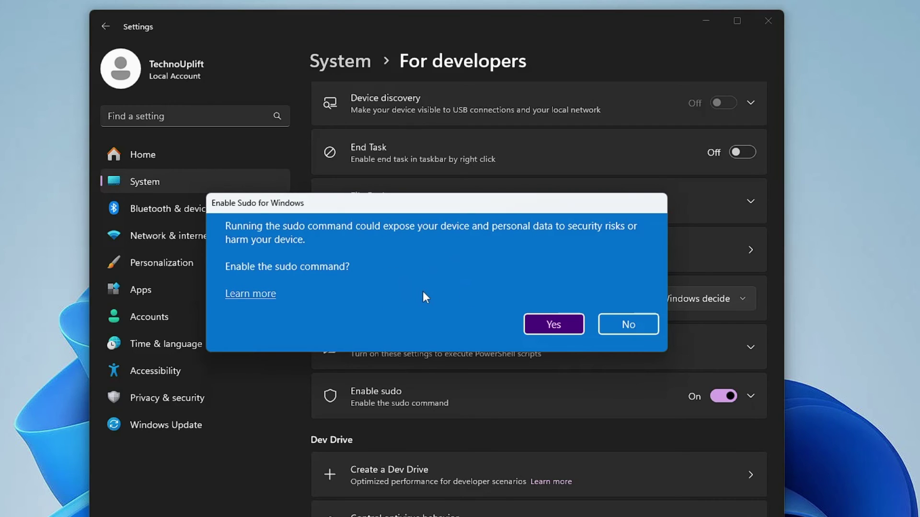
click(628, 324)
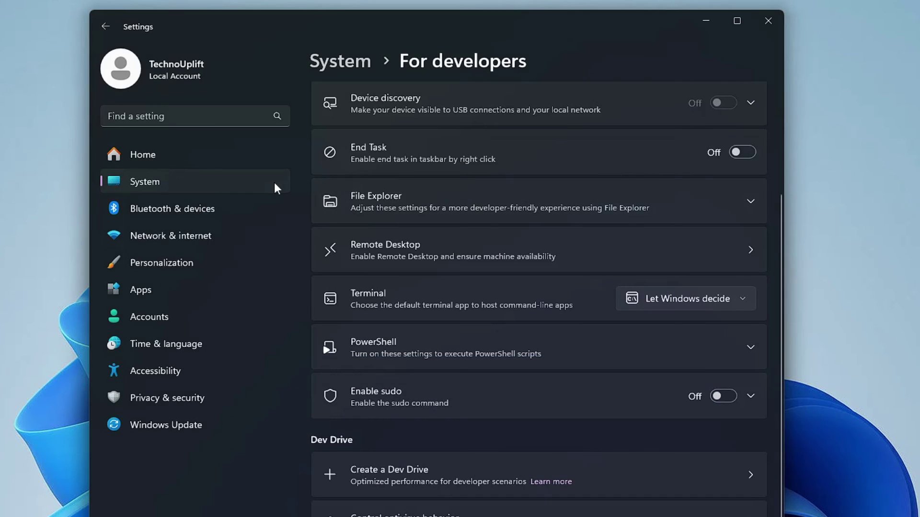
Step: Go to System > Power and expand Energy saver, where Always use energy saver is Off
click(232, 180)
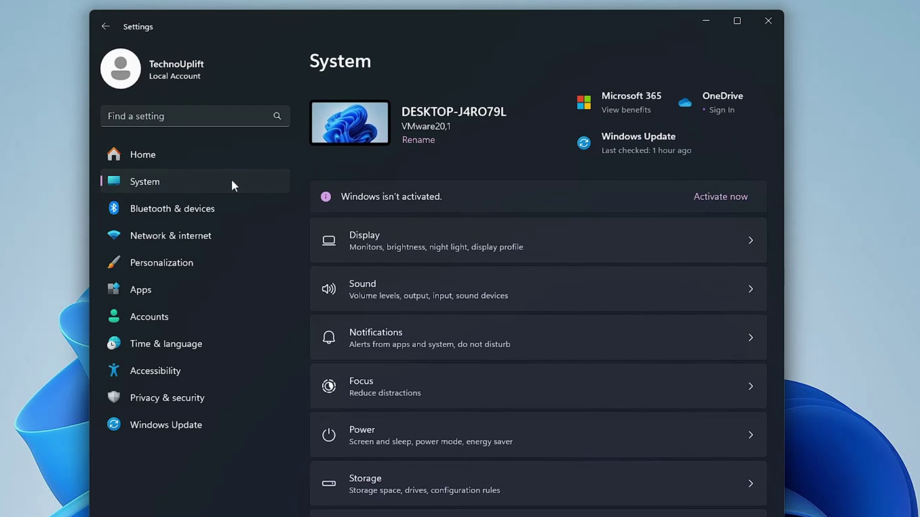
scroll(409, 309, down, 2)
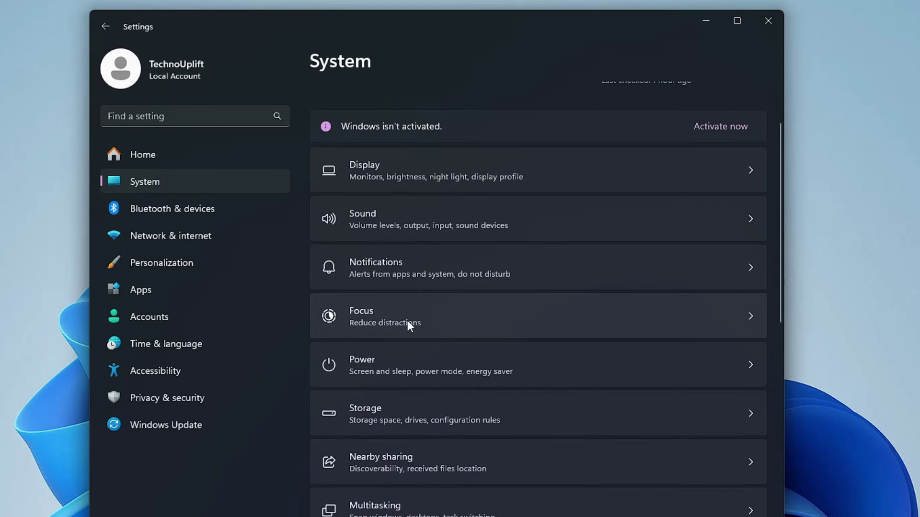
click(386, 370)
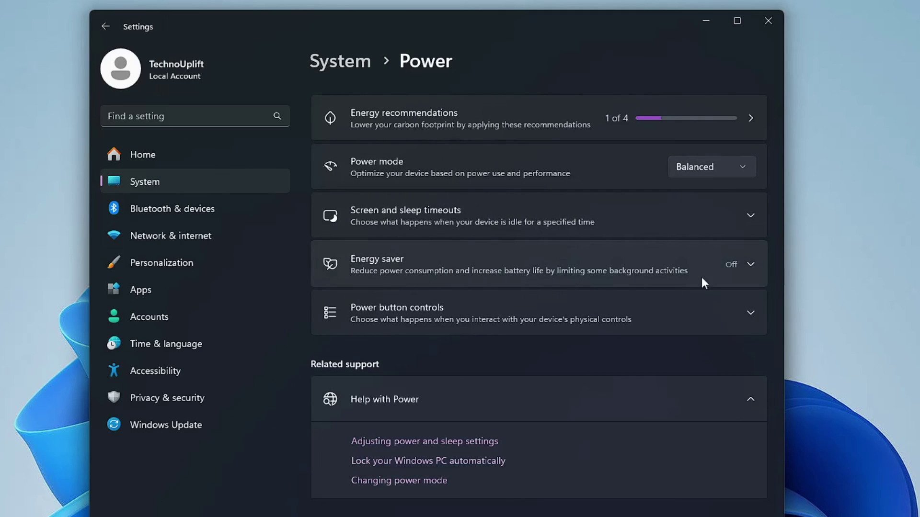
click(754, 263)
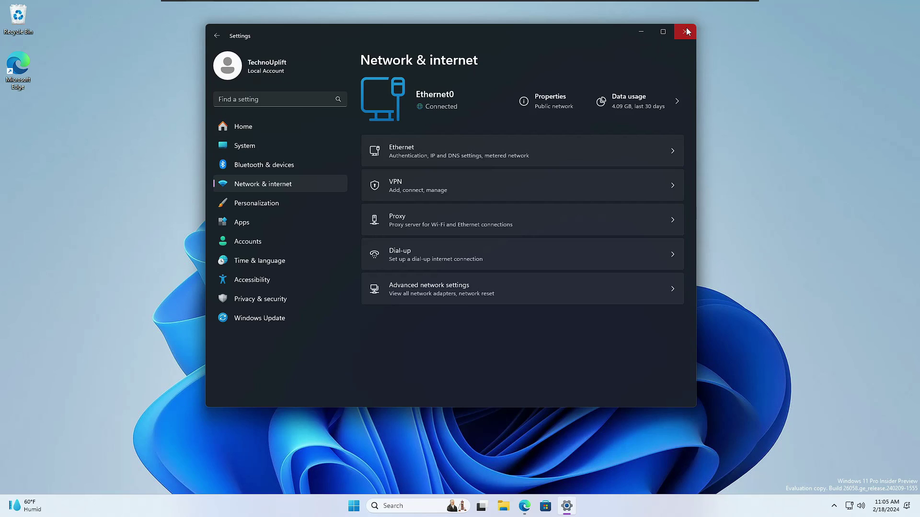
Step: Close the Settings window with Alt+F4, leaving the Insider build 26058 desktop
key(alt+F4)
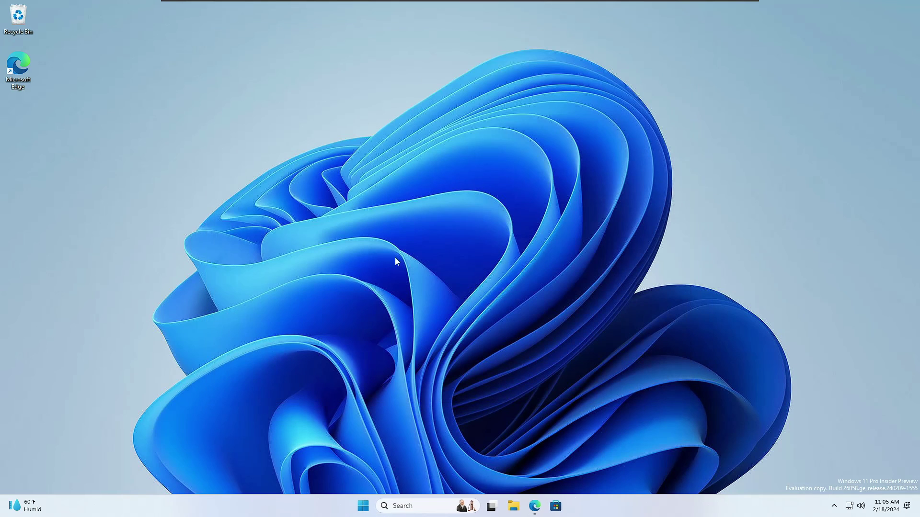